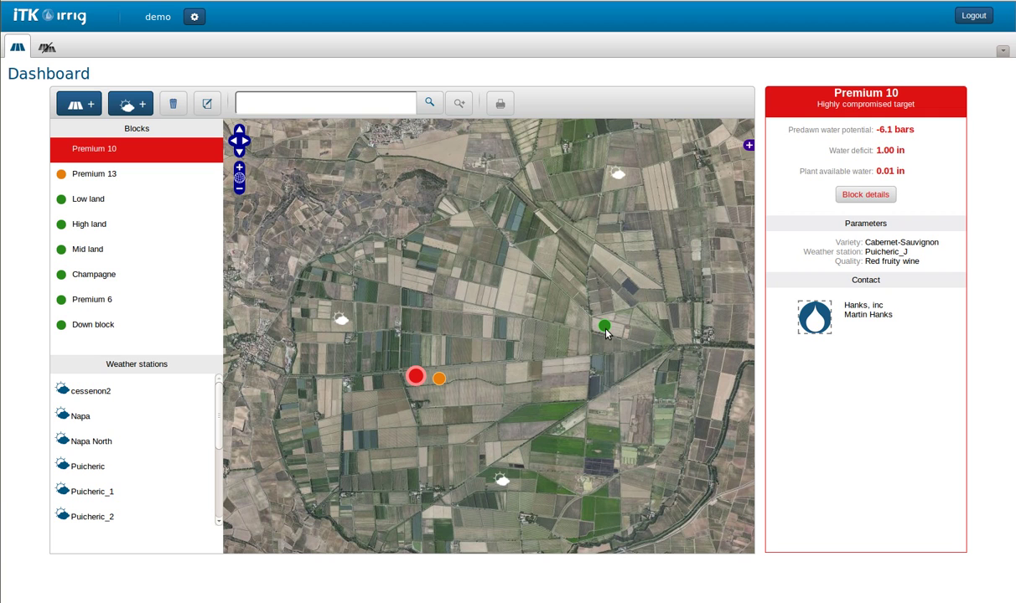
Centre the map on the Premium 10 block and check the predawn water potential of Premium 6
{"action": "mouse_move", "coordinate": [603, 331]}
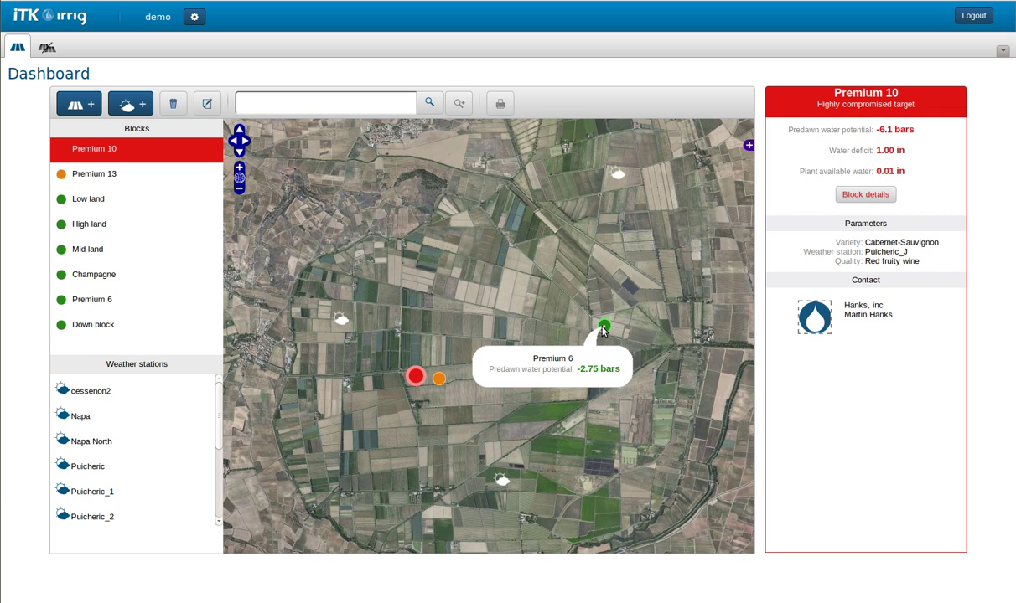
{"action": "left_click", "coordinate": [170, 141]}
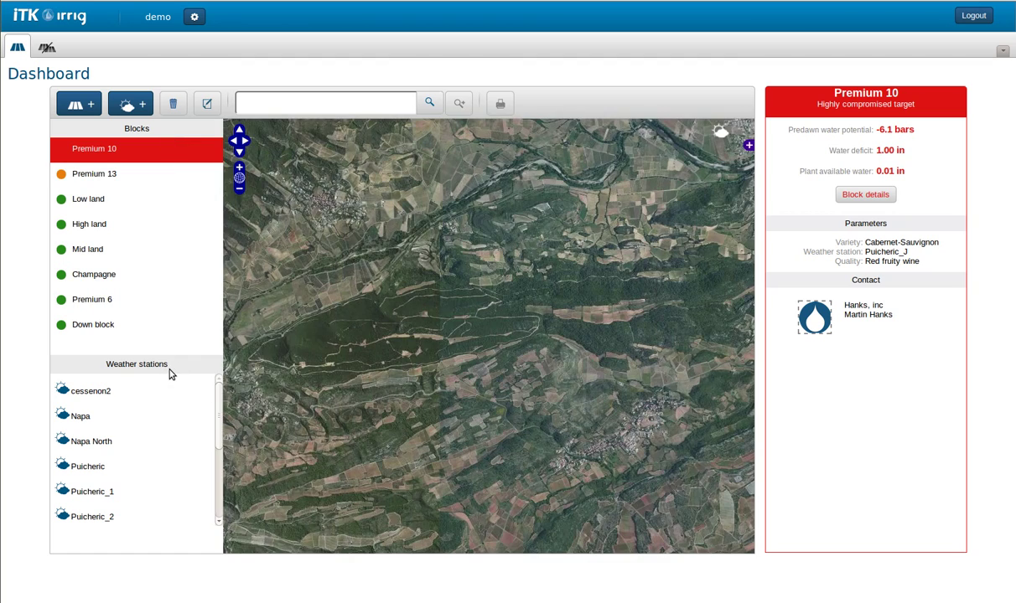
{"action": "left_click", "coordinate": [153, 149]}
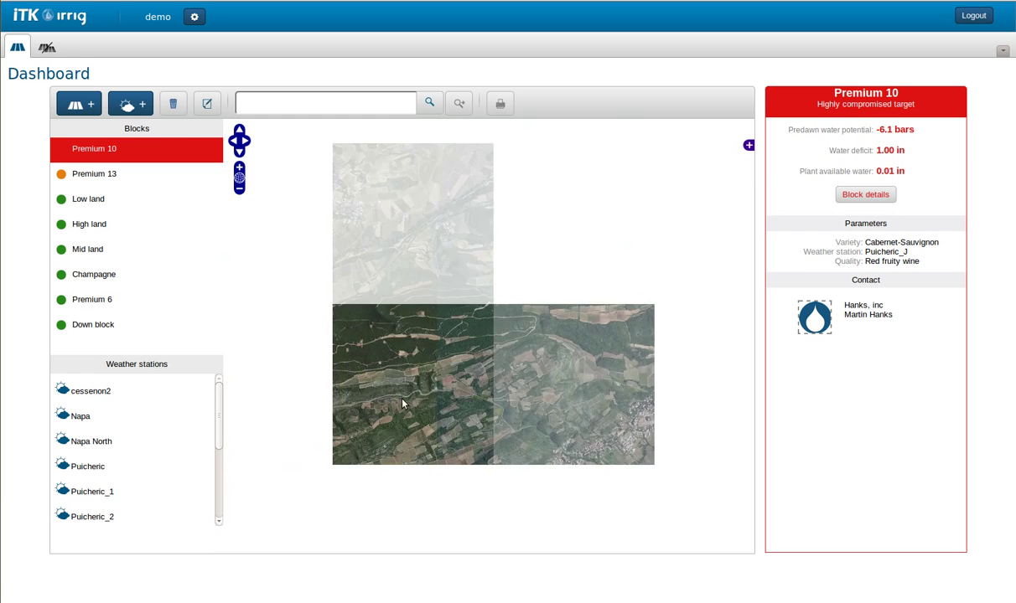
{"action": "left_click", "coordinate": [146, 149]}
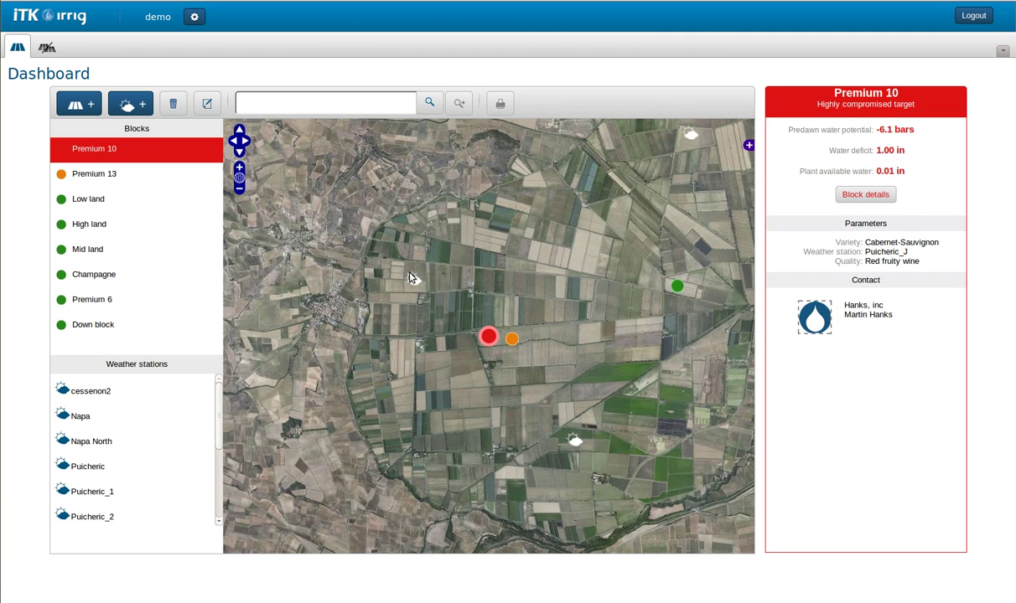
{"action": "left_click_drag", "start_coordinate": [563, 331], "coordinate": [484, 344]}
{"action": "mouse_move", "coordinate": [597, 301]}
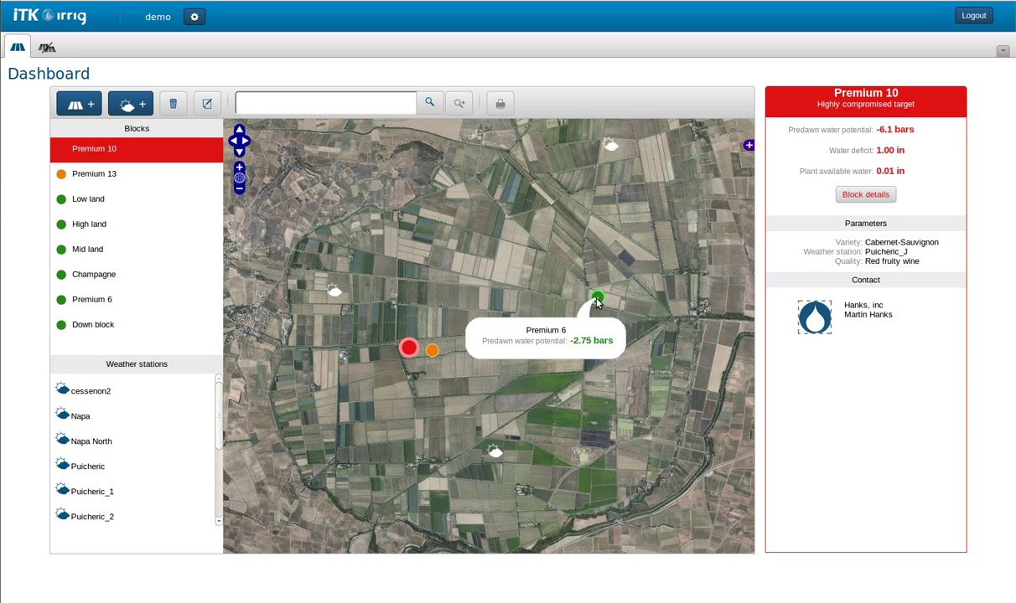
Select the Premium 13 block and open its detailed view
{"action": "mouse_move", "coordinate": [432, 353]}
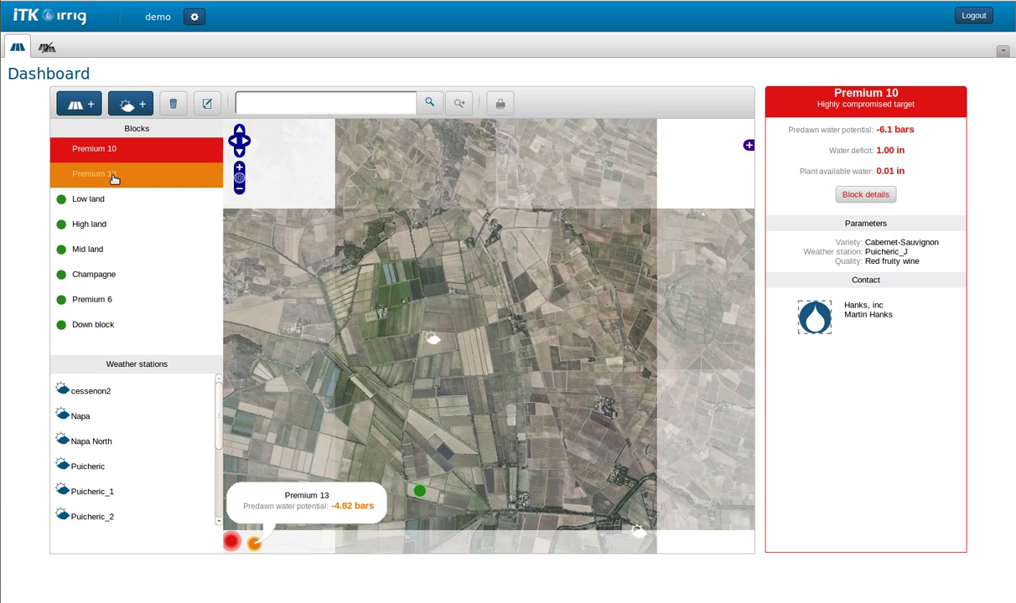
{"action": "left_click", "coordinate": [113, 178]}
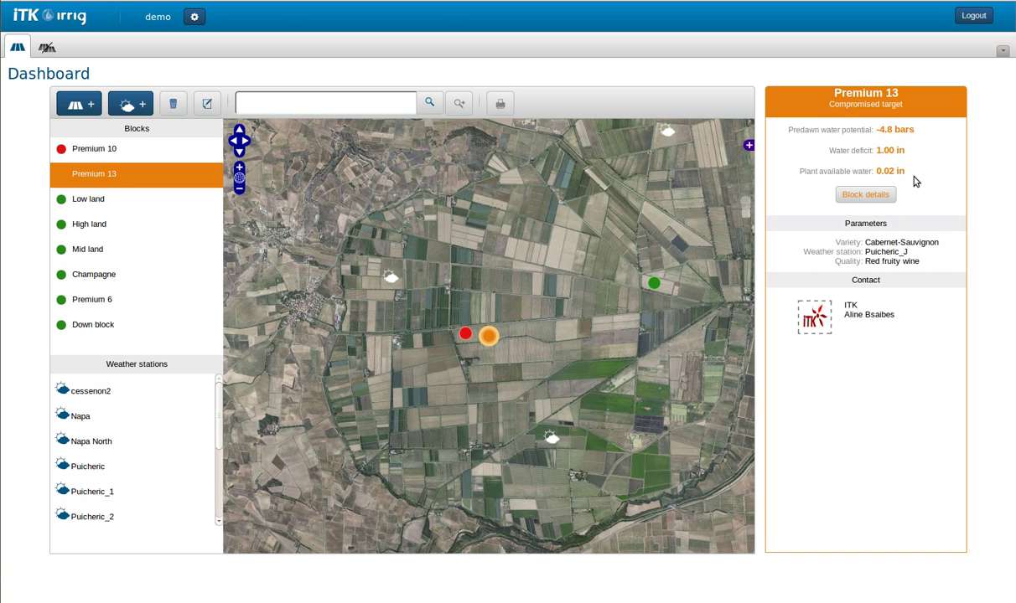
{"action": "left_click", "coordinate": [864, 196]}
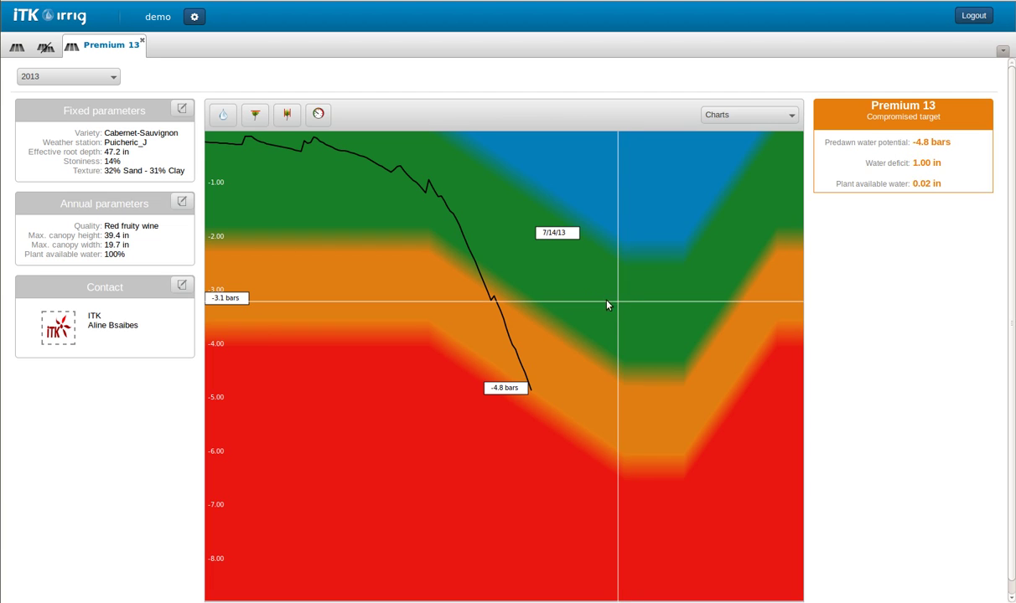
View Premium 13's chart for the 2010 season and return to the 2013 season
{"action": "left_click", "coordinate": [115, 80]}
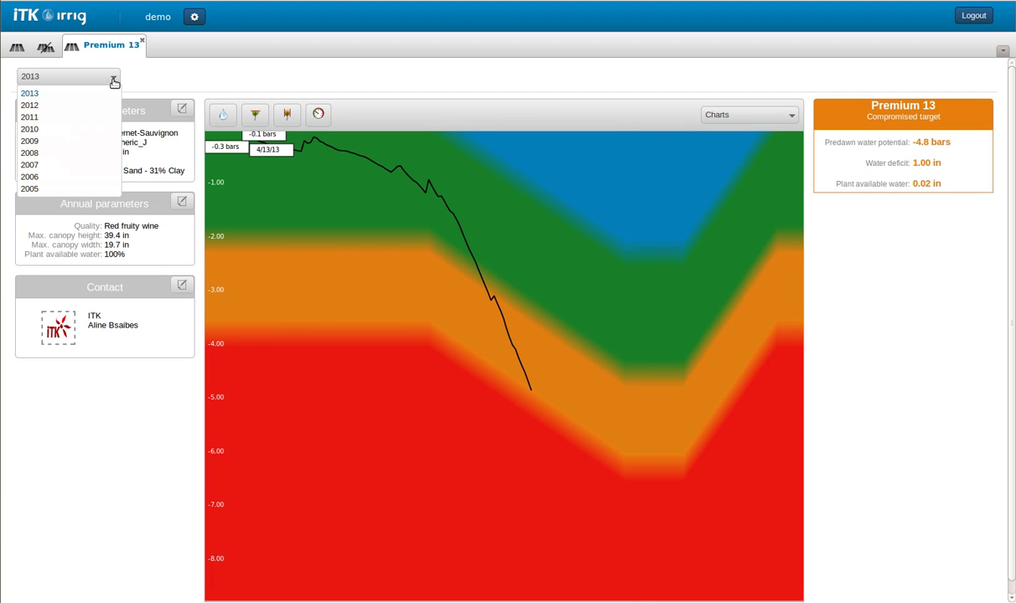
{"action": "left_click", "coordinate": [95, 133]}
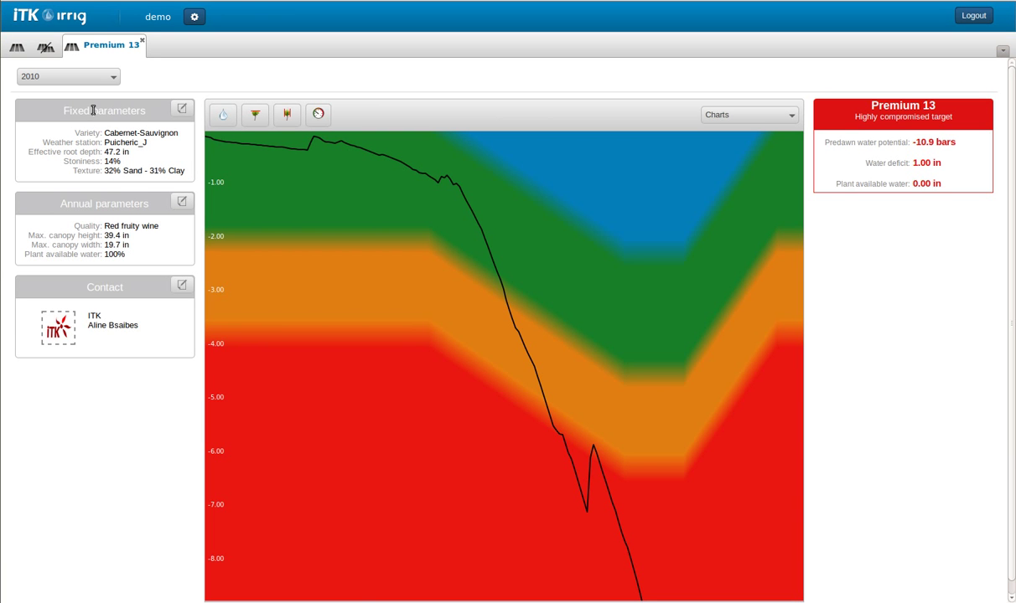
{"action": "left_click", "coordinate": [110, 79]}
{"action": "left_click", "coordinate": [106, 94]}
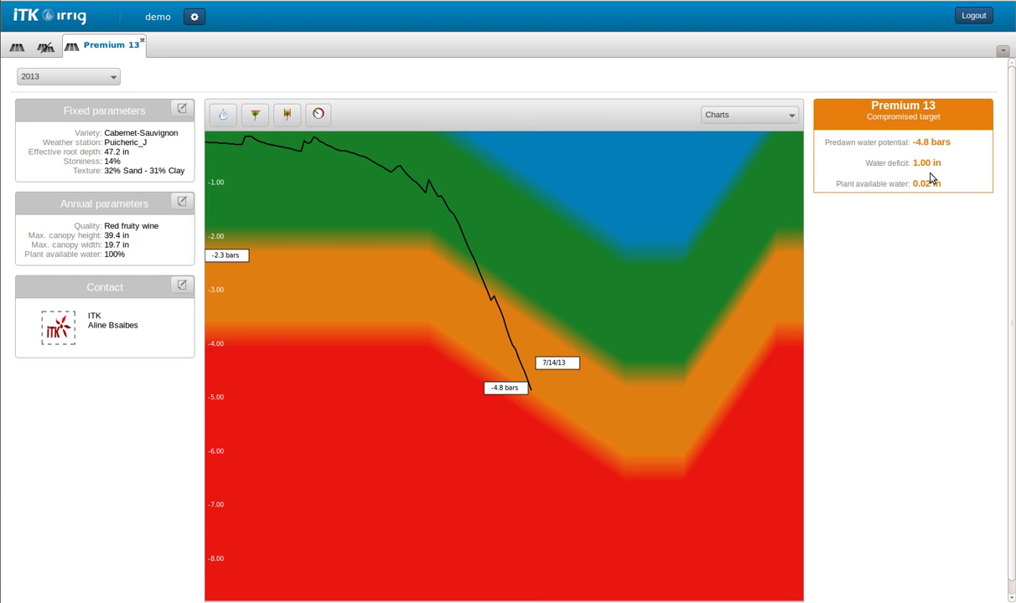
Add a ponctual irrigation of 40000 gal/acre dated 13/07/2013 to the Premium 13 chart and save it
{"action": "left_click", "coordinate": [223, 120]}
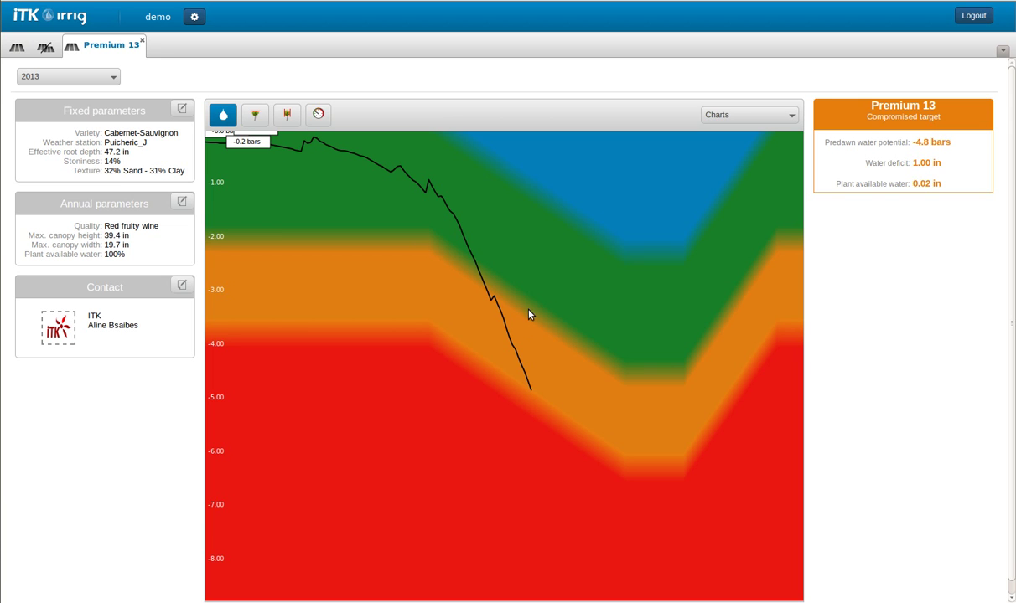
{"action": "left_click", "coordinate": [530, 370]}
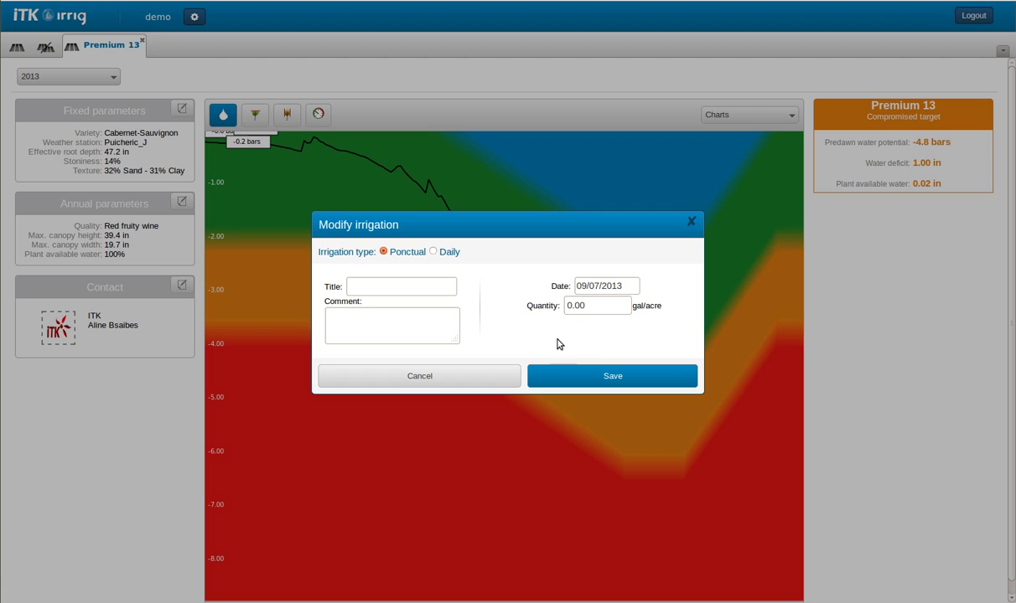
{"action": "left_click", "coordinate": [584, 286]}
{"action": "key", "text": "BackSpace"}
{"action": "key", "text": "BackSpace"}
{"action": "type", "text": "13"}
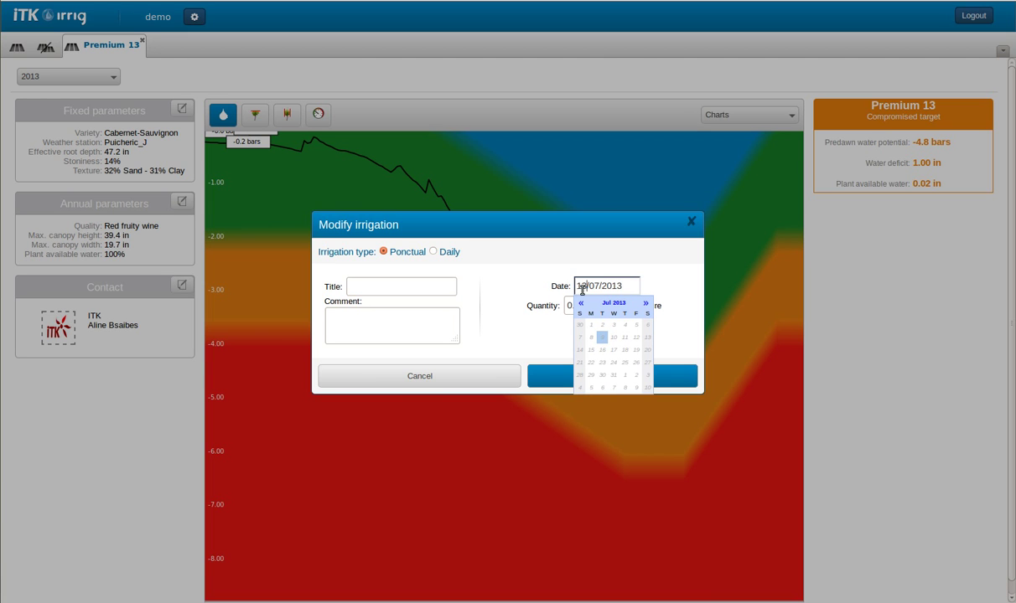
{"action": "left_click", "coordinate": [557, 334]}
{"action": "left_click", "coordinate": [567, 305]}
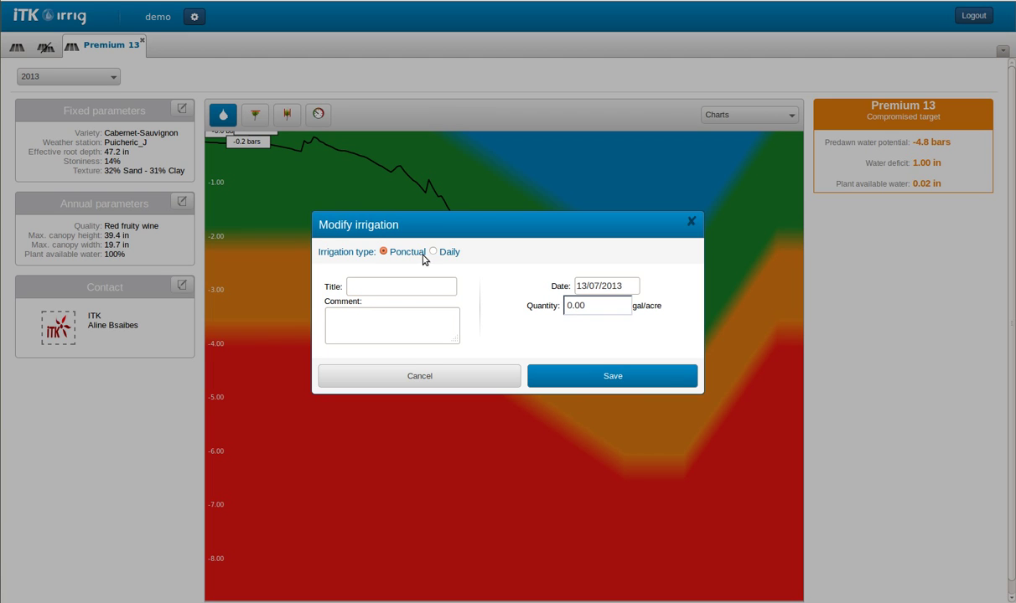
{"action": "left_click", "coordinate": [565, 307]}
{"action": "type", "text": "4000"}
{"action": "left_click", "coordinate": [598, 375]}
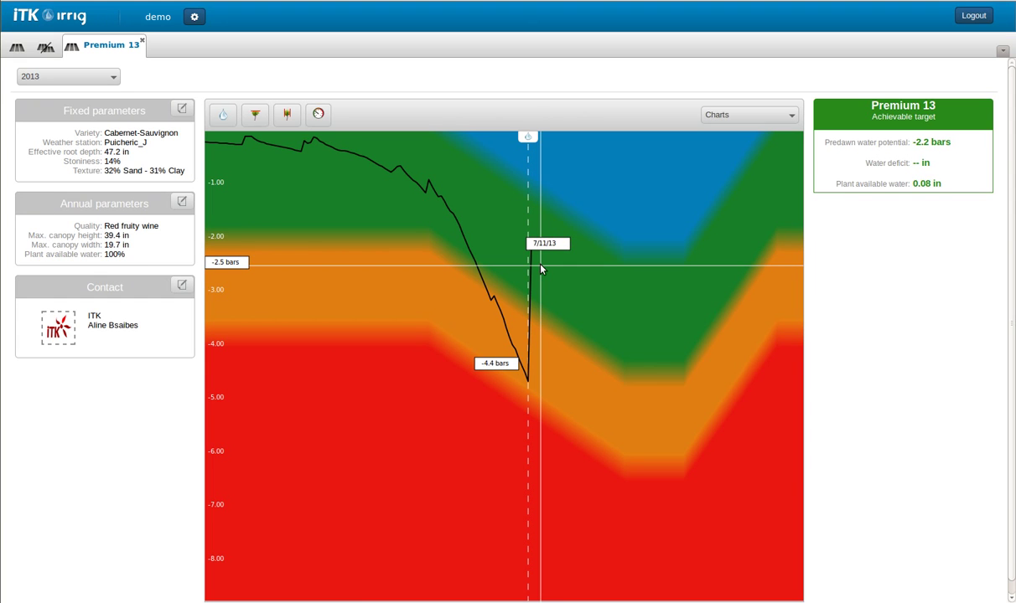
Delete the ponctual irrigation of 13/07/2013 from the Premium 13 chart
{"action": "mouse_move", "coordinate": [529, 140]}
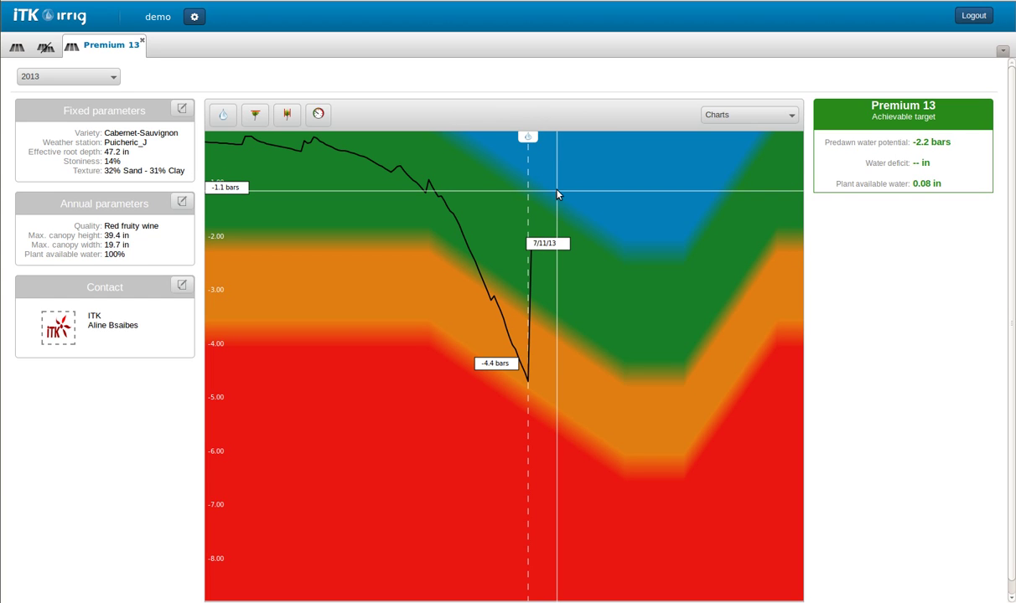
{"action": "left_click", "coordinate": [528, 139]}
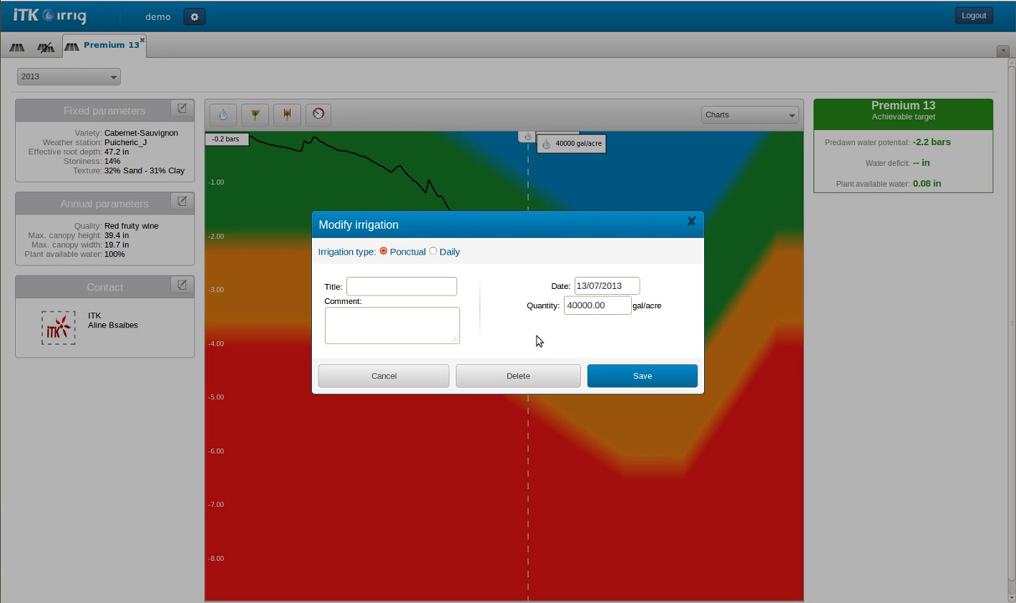
{"action": "left_click", "coordinate": [535, 376]}
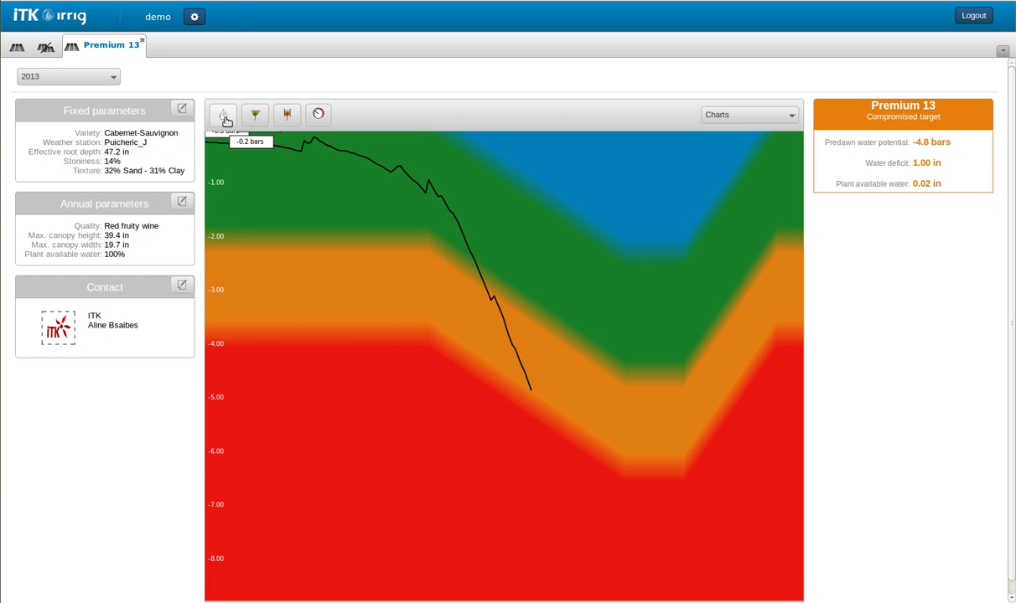
Add and save a daily irrigation of 3000 gal/acre from 14/06/2013 to 15/08/2013 for Premium 13
{"action": "left_click", "coordinate": [223, 117]}
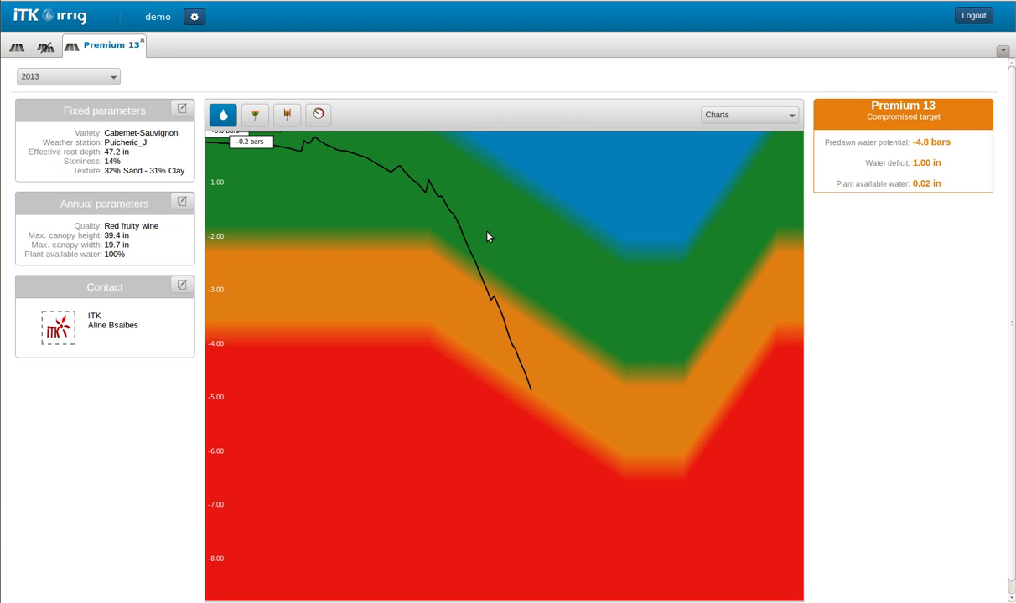
{"action": "left_click", "coordinate": [459, 205]}
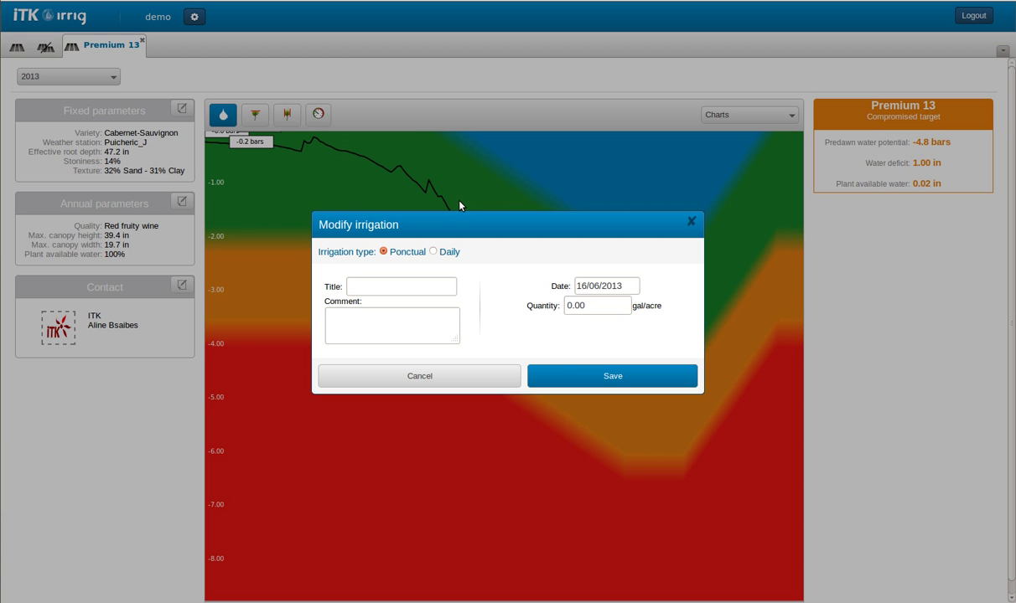
{"action": "left_click", "coordinate": [583, 285]}
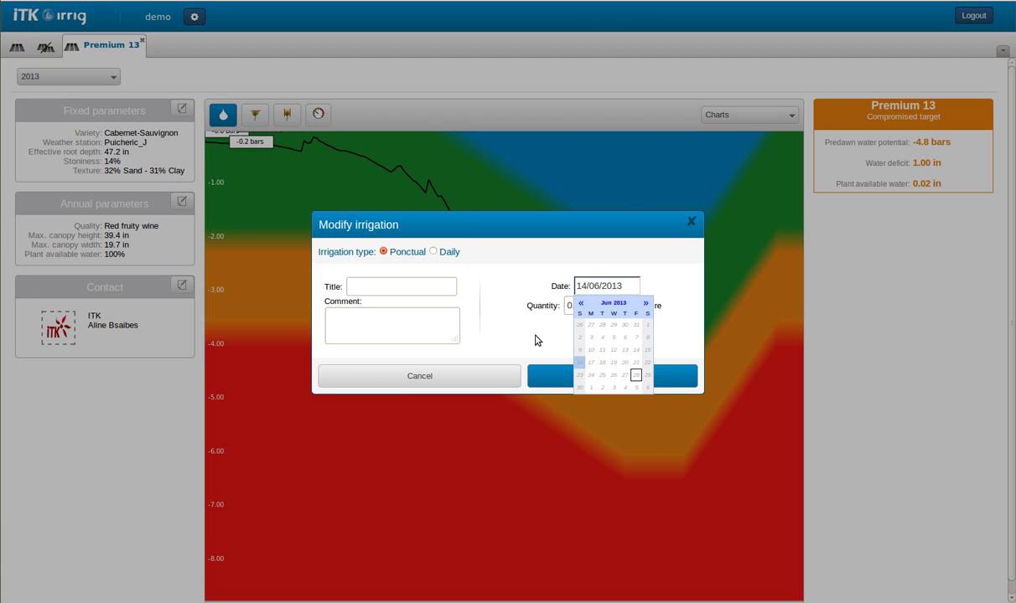
{"action": "left_click", "coordinate": [509, 319]}
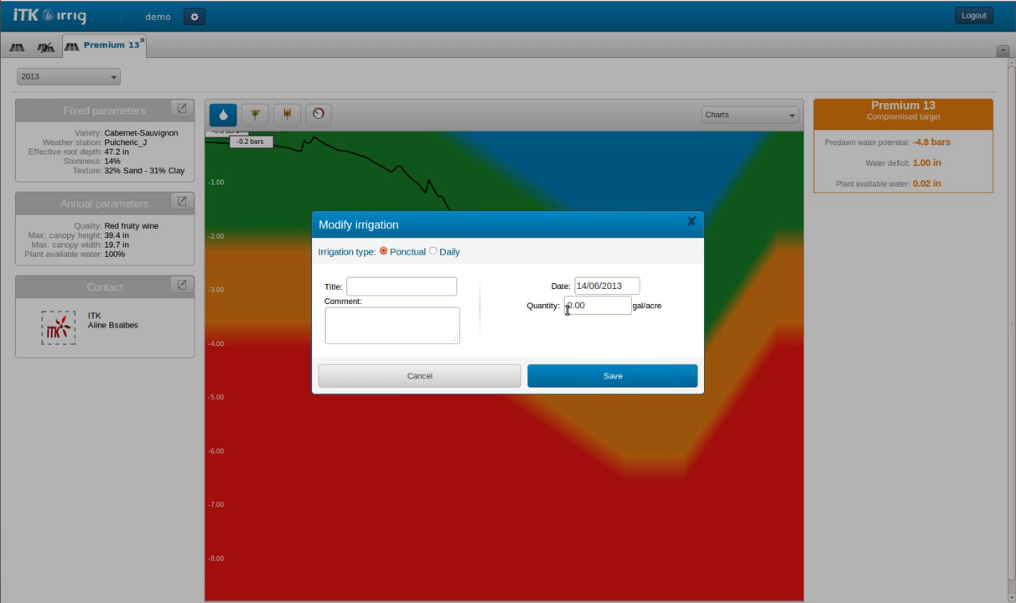
{"action": "left_click", "coordinate": [432, 251]}
{"action": "left_click", "coordinate": [646, 288]}
{"action": "type", "text": "15"}
{"action": "type", "text": "5/"}
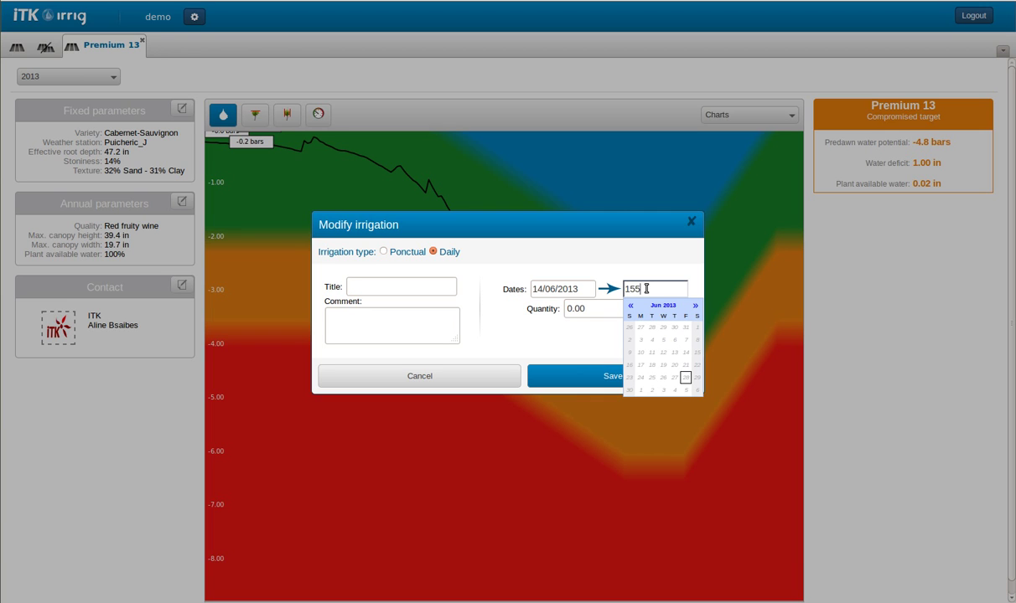
{"action": "type", "text": "08/2013"}
{"action": "left_click", "coordinate": [568, 309]}
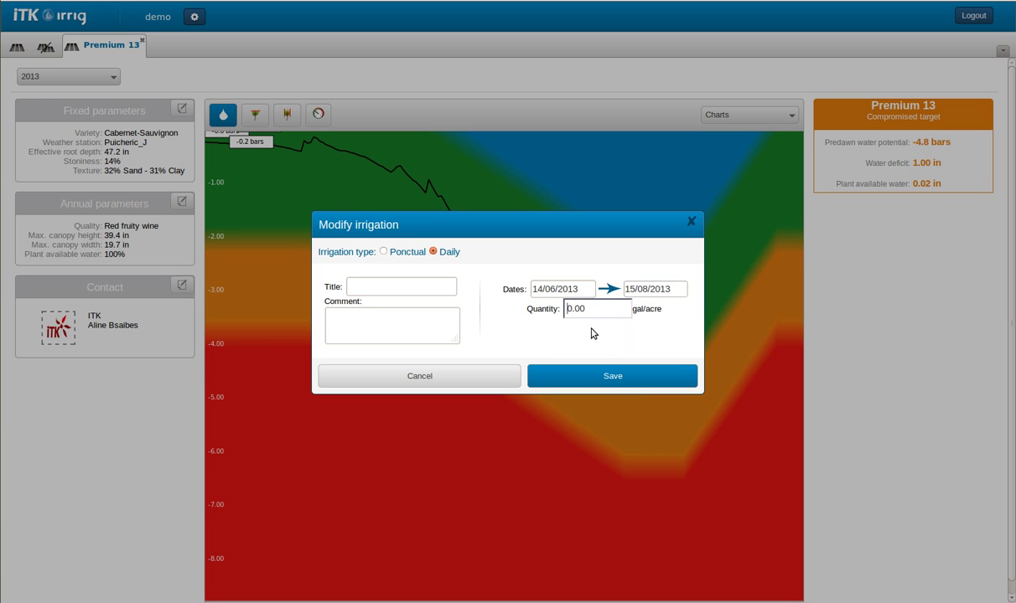
{"action": "type", "text": "300"}
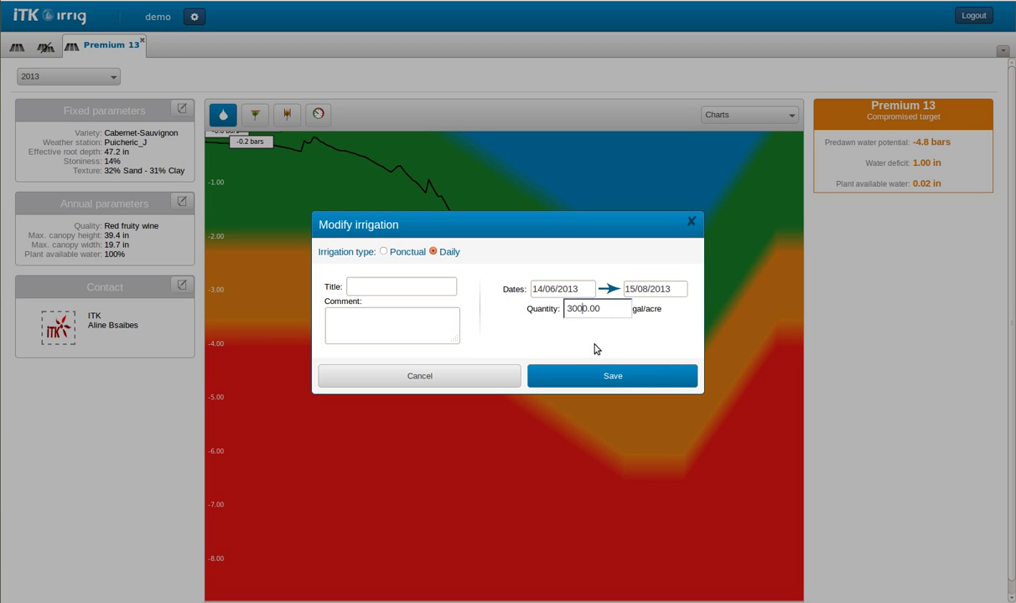
{"action": "left_click", "coordinate": [626, 380]}
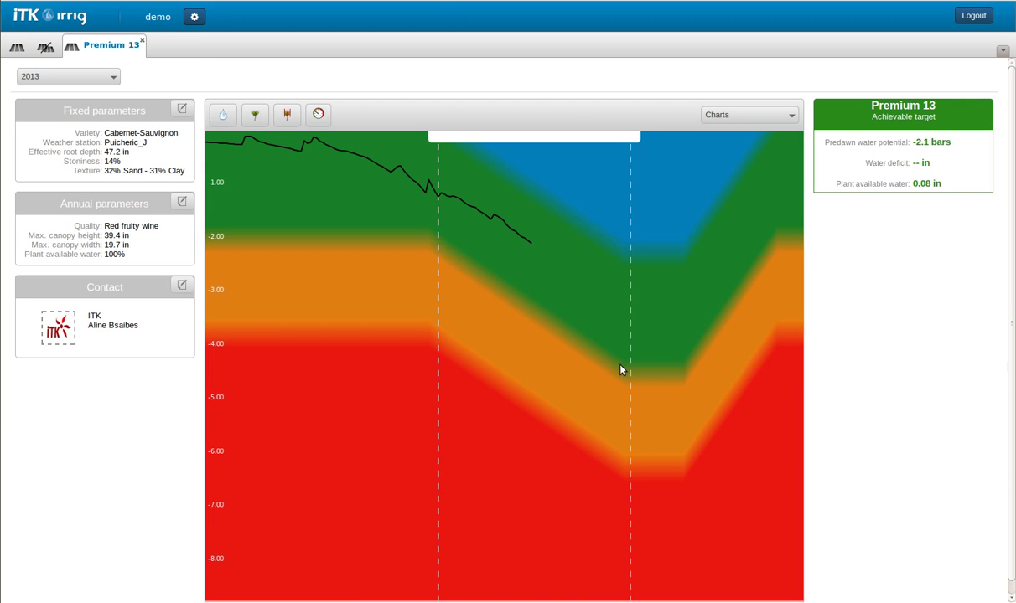
{"action": "mouse_move", "coordinate": [493, 141]}
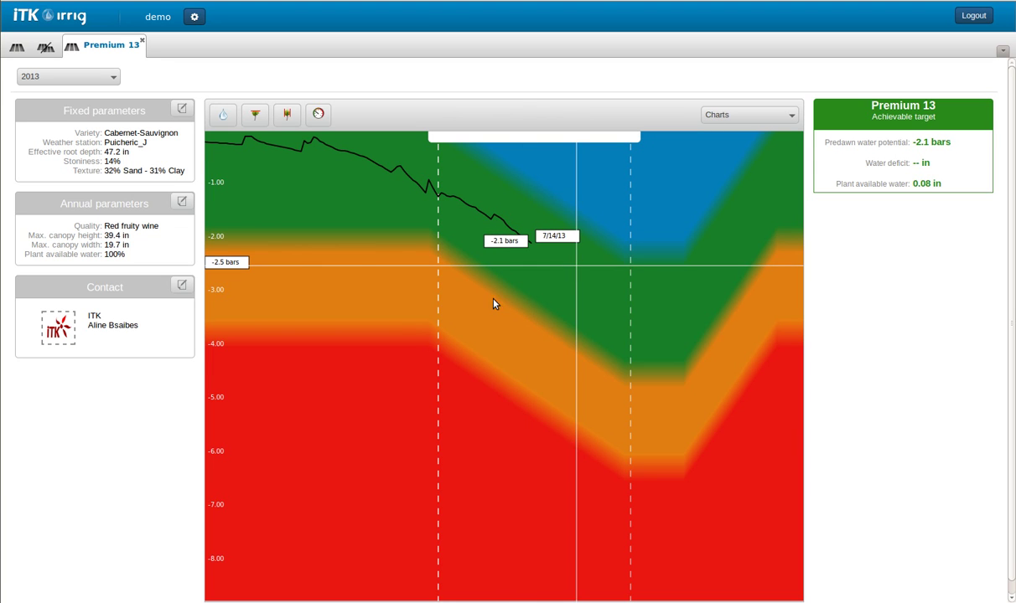
{"action": "left_click", "coordinate": [256, 116]}
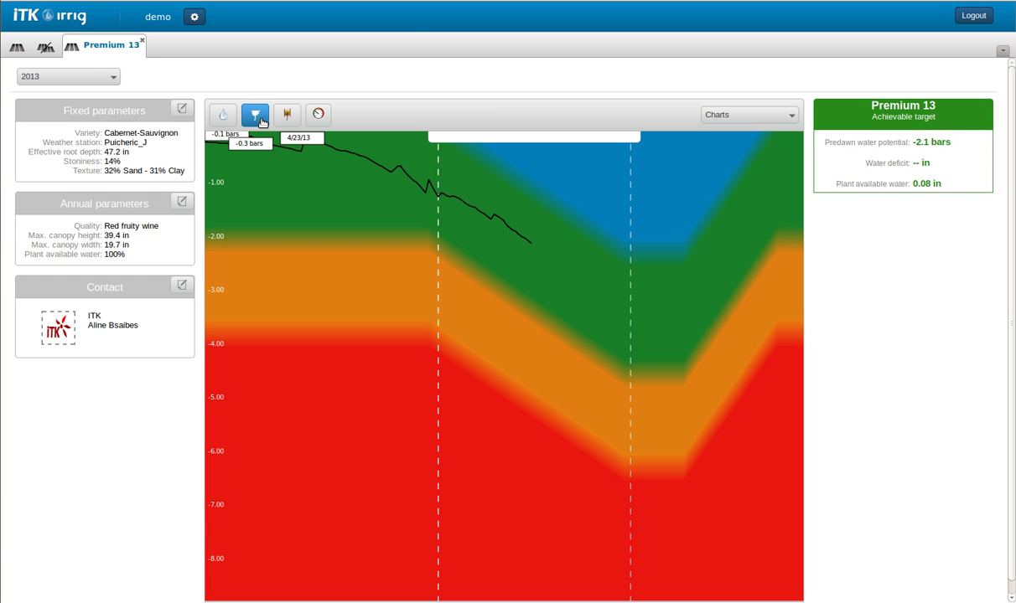
{"action": "left_click", "coordinate": [261, 121]}
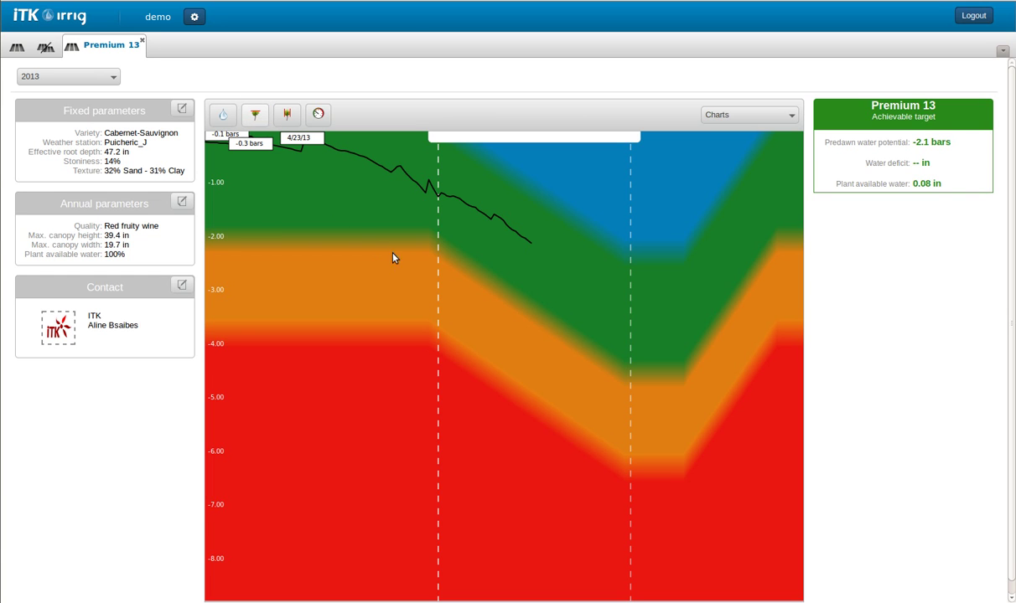